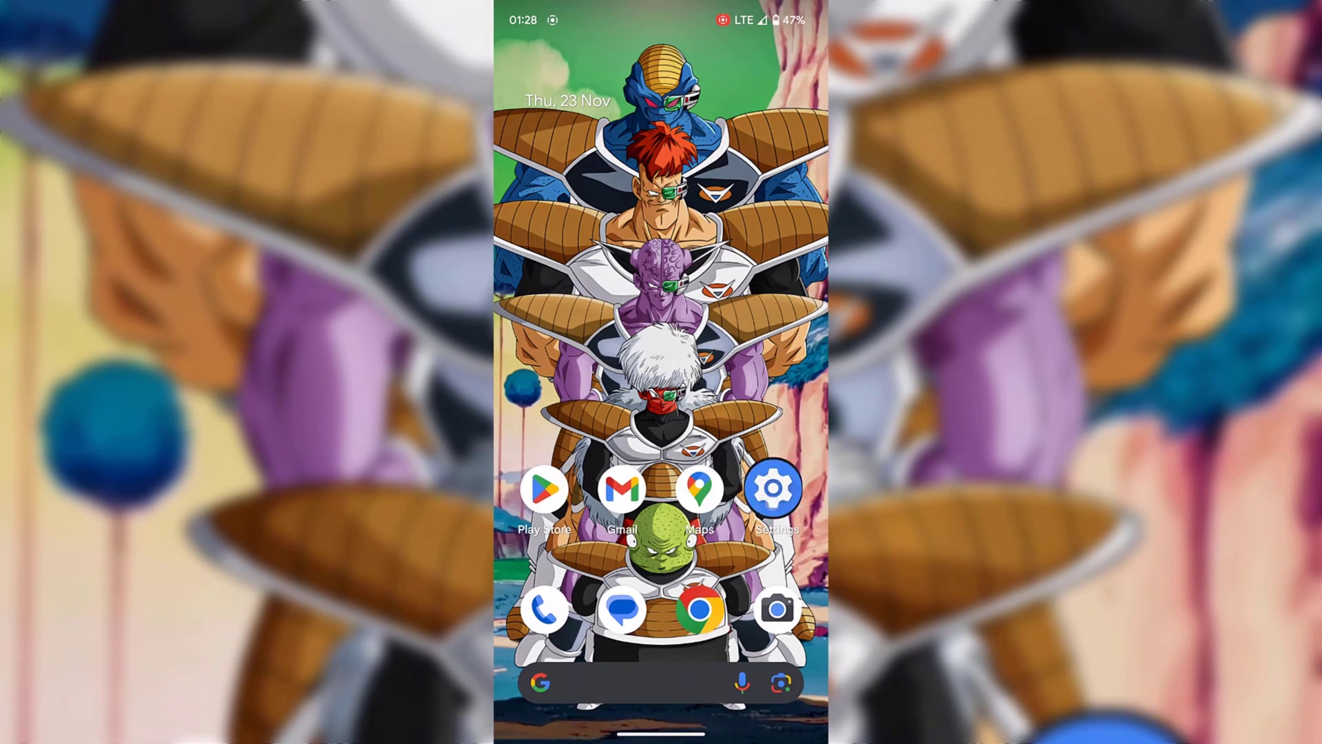
# Go from the Settings app through Network and Internet to the Hotspot and tethering page
pyautogui.click(777, 490)
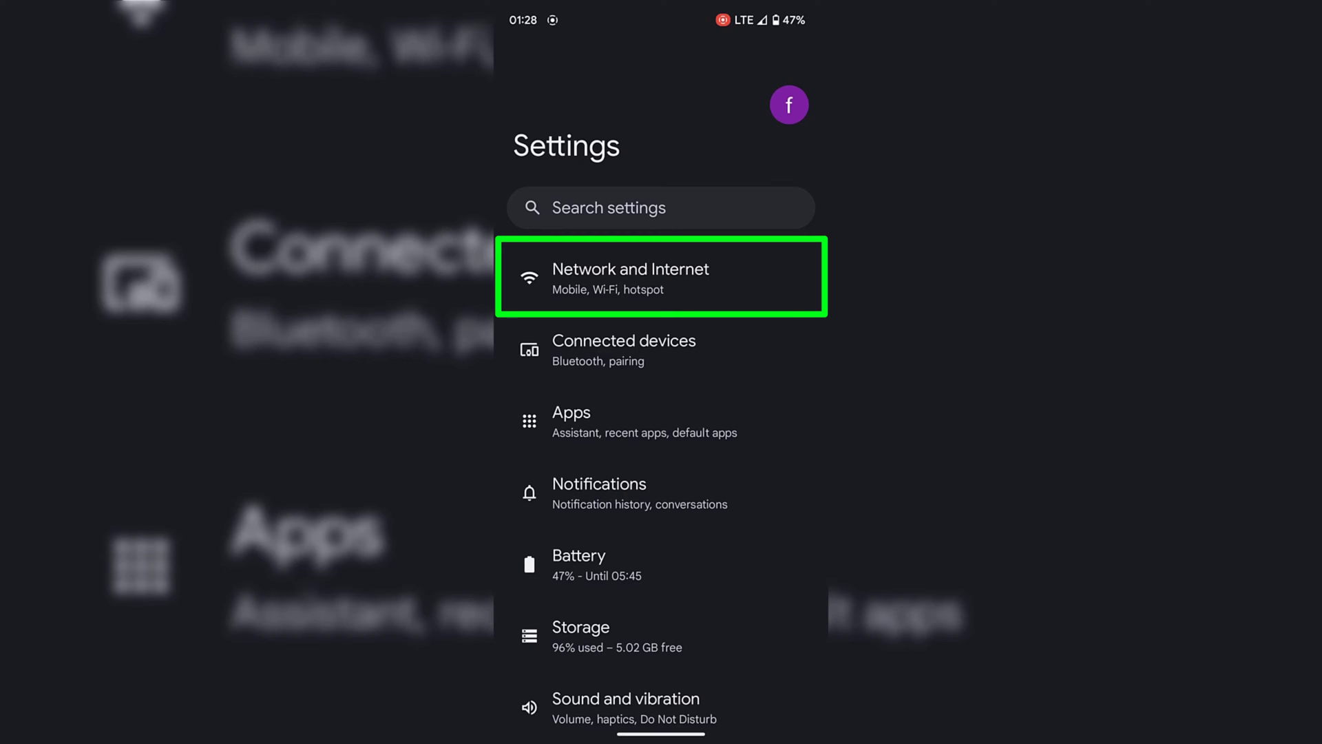
pyautogui.click(664, 271)
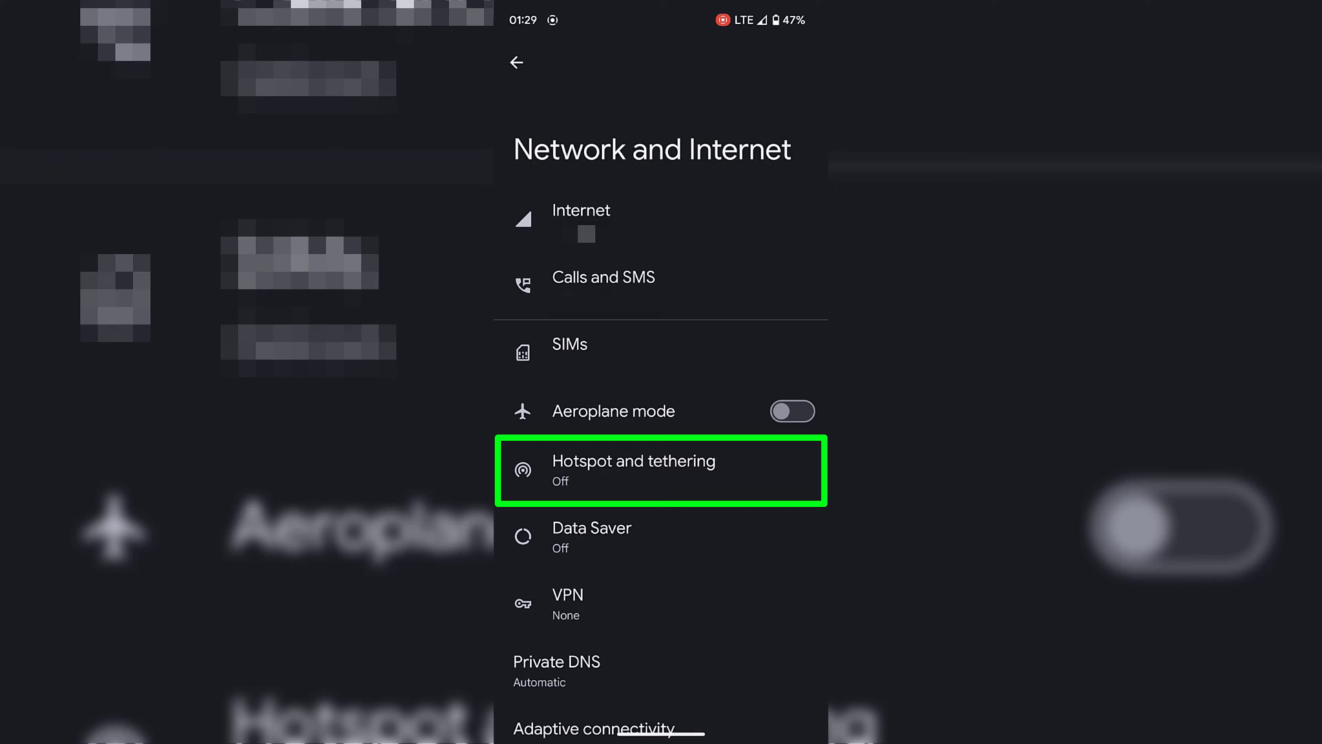
pyautogui.click(696, 467)
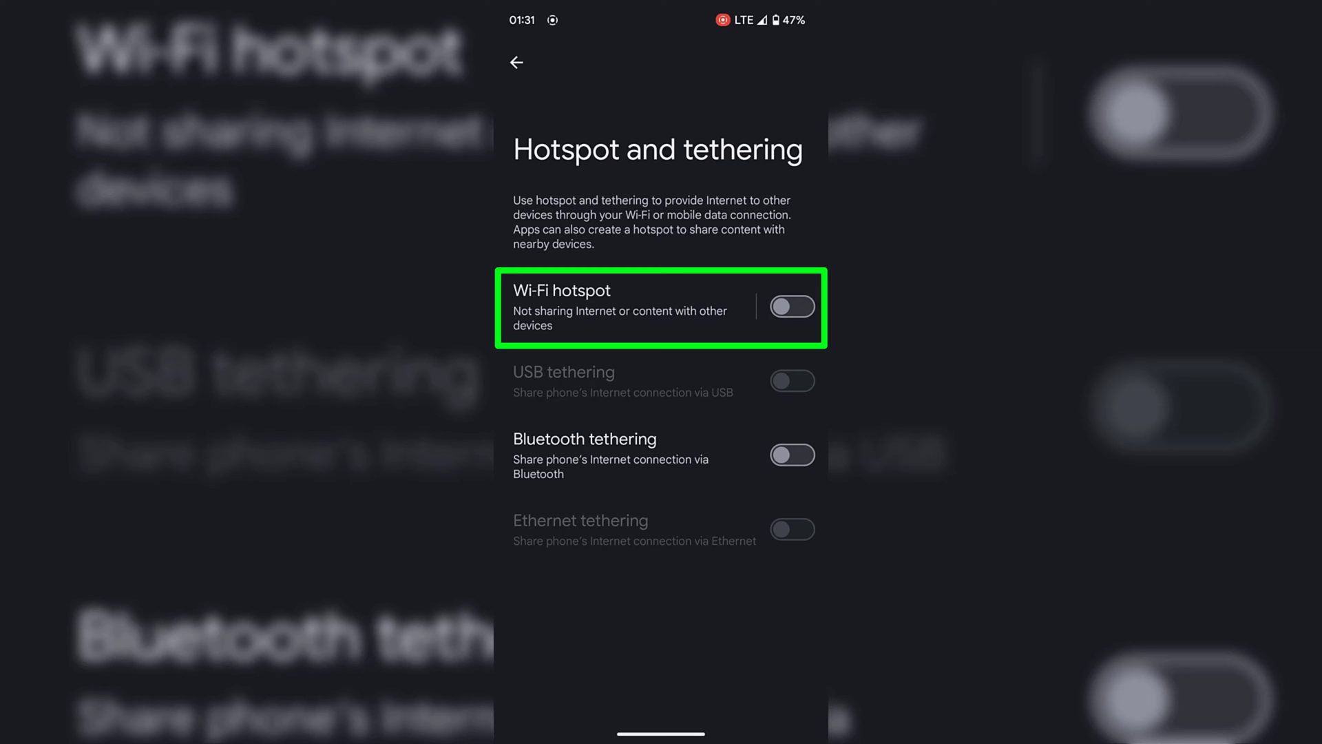
# In Wi-Fi hotspot settings, replace the hotspot name Default123 with 'Subscribe'
pyautogui.click(551, 303)
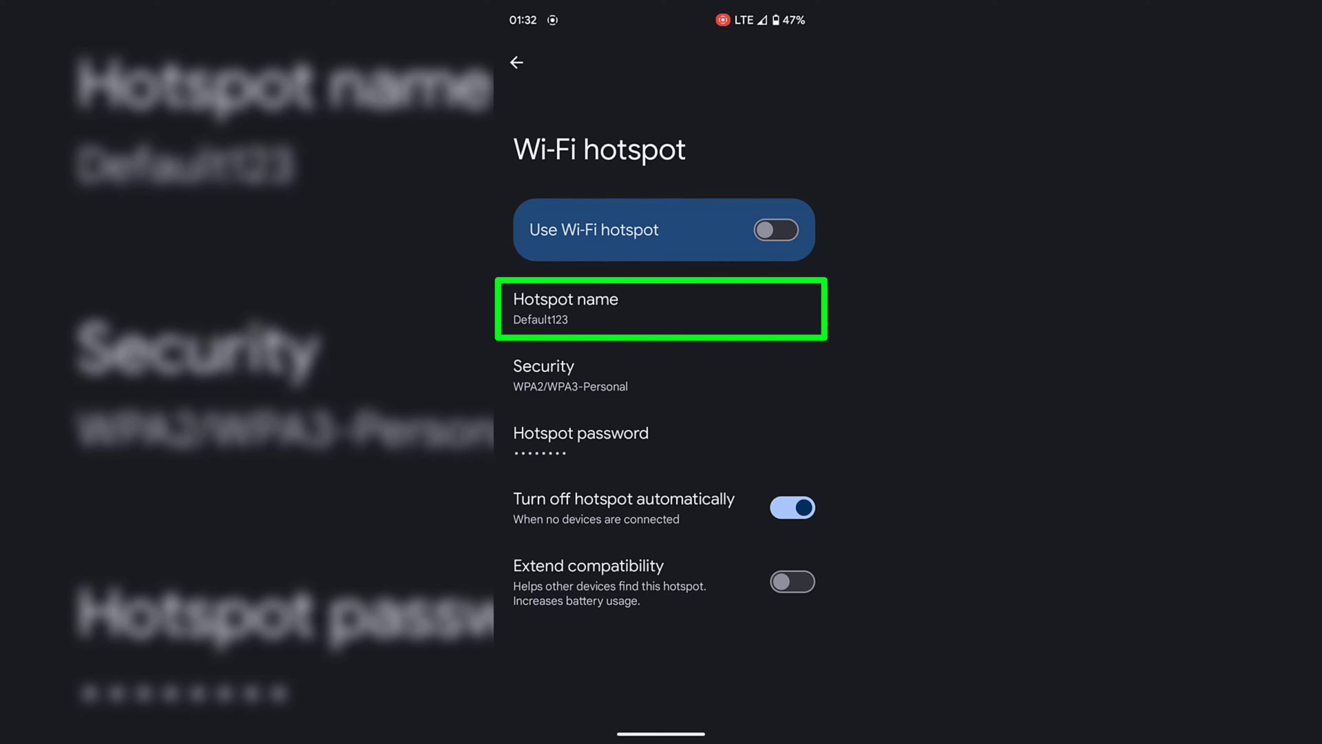
pyautogui.click(580, 310)
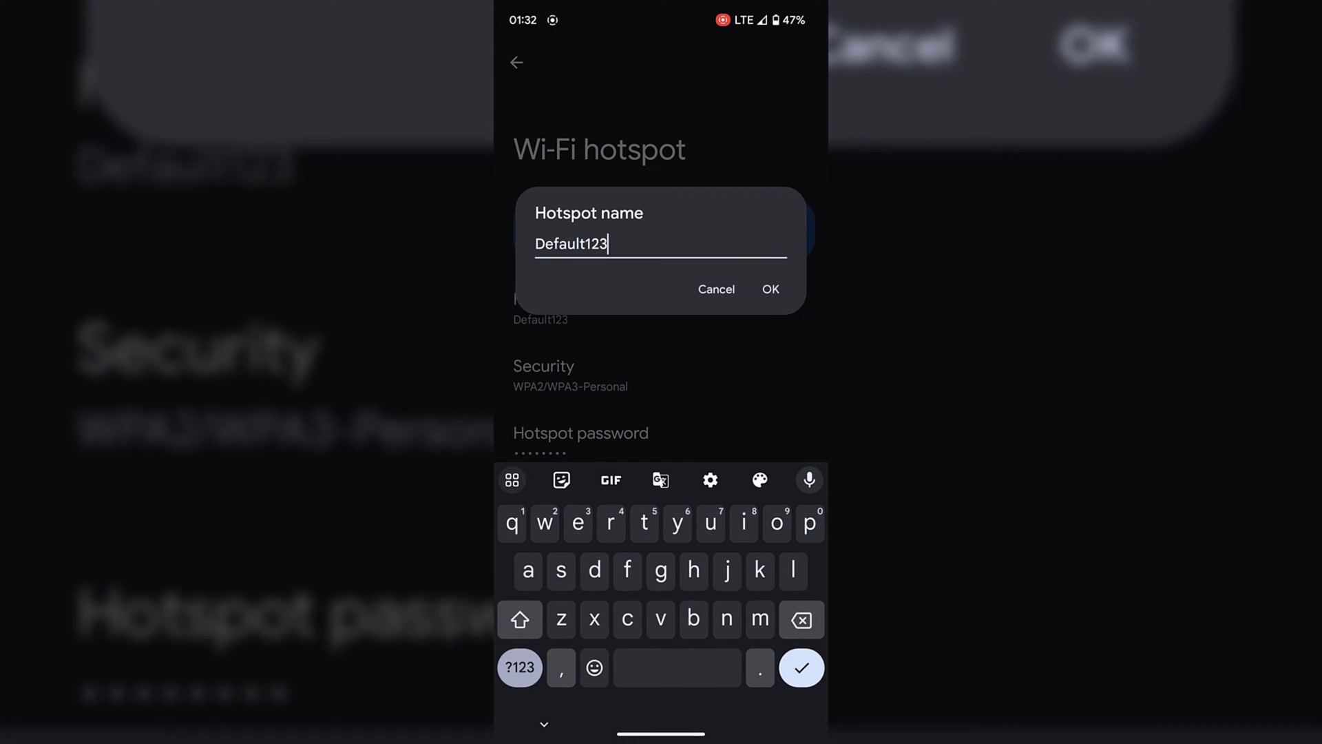
pyautogui.press('BackSpace')
pyautogui.press('BackSpace')
pyautogui.press('BackSpace')
pyautogui.press('BackSpace')
pyautogui.press('BackSpace')
pyautogui.press('BackSpace')
pyautogui.press('BackSpace')
pyautogui.press('BackSpace')
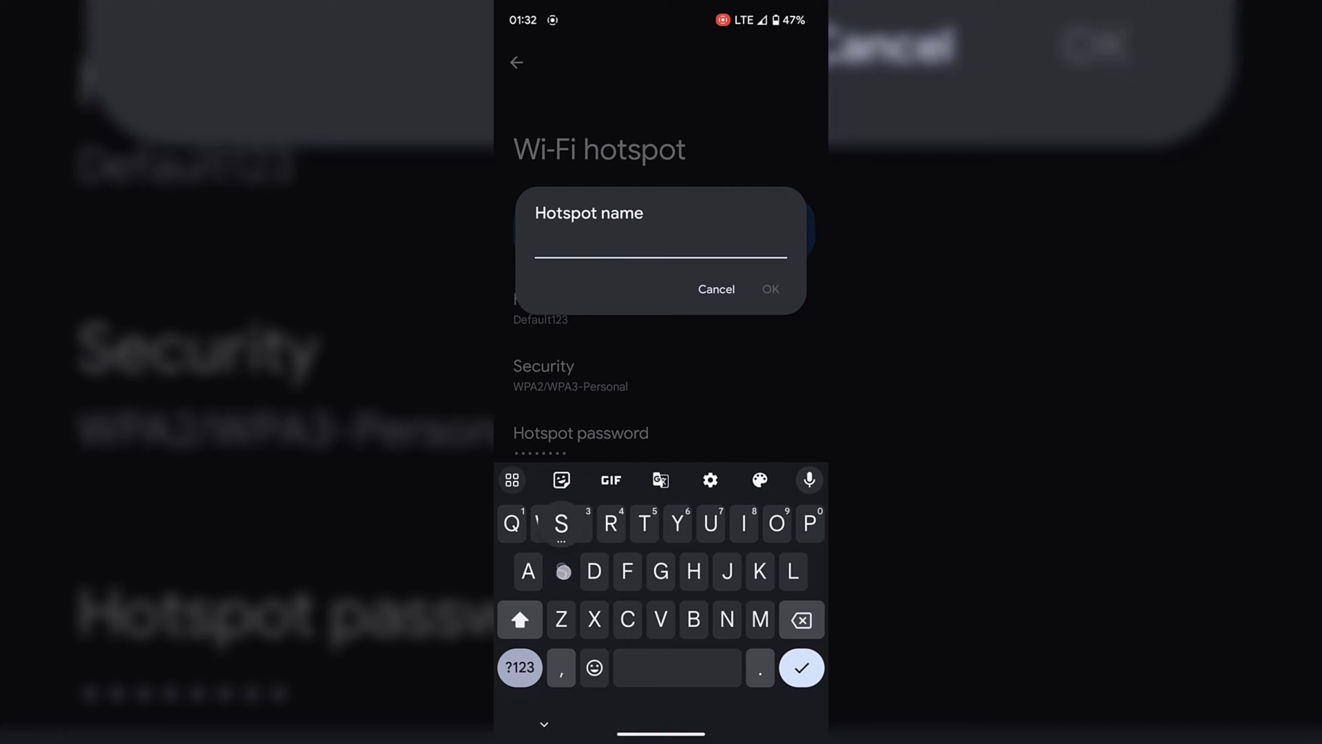
pyautogui.write('Subscribe')
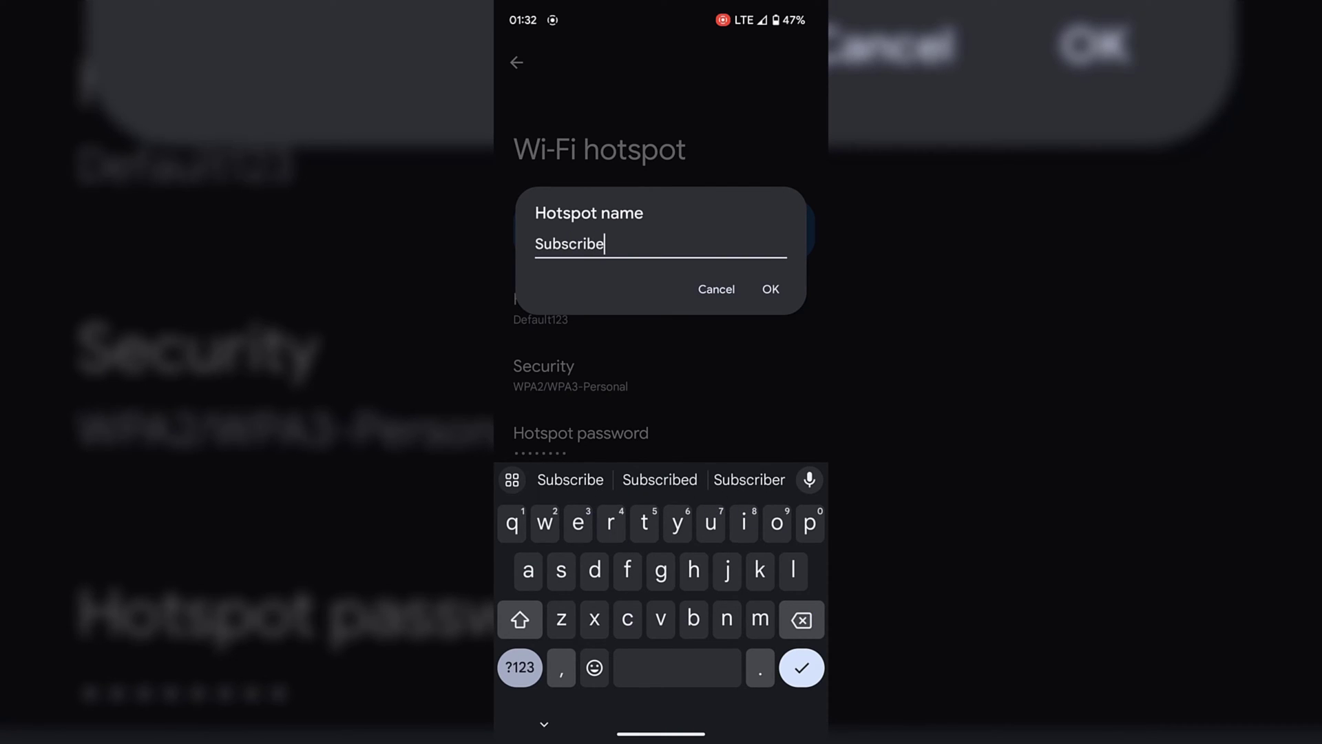
pyautogui.click(770, 289)
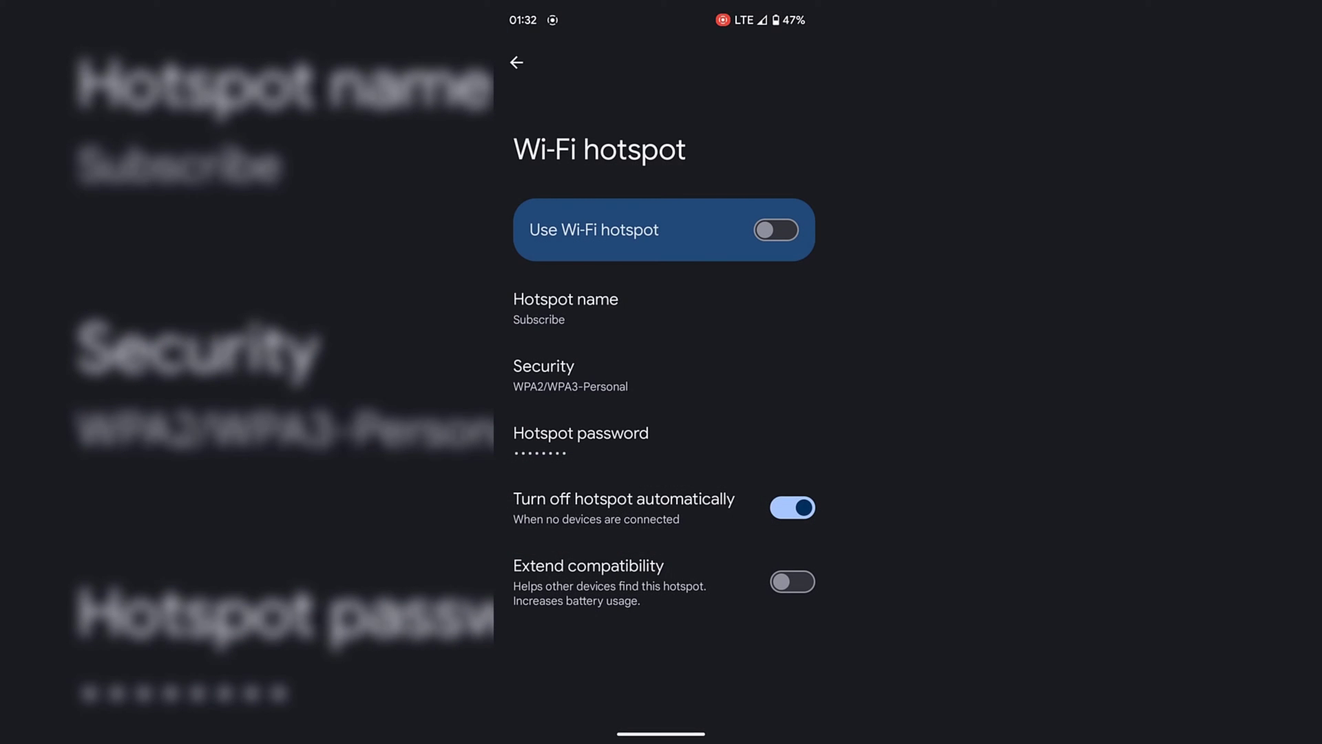
pyautogui.click(578, 366)
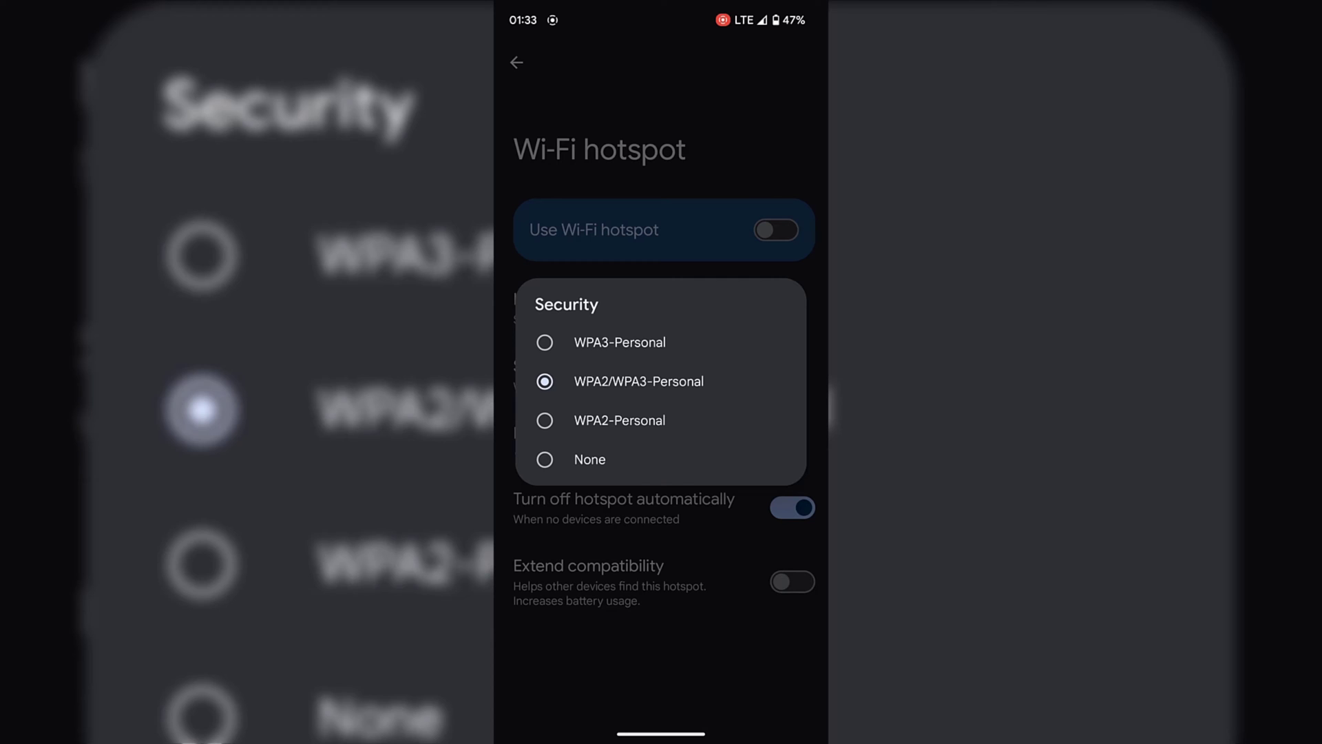
pyautogui.click(640, 380)
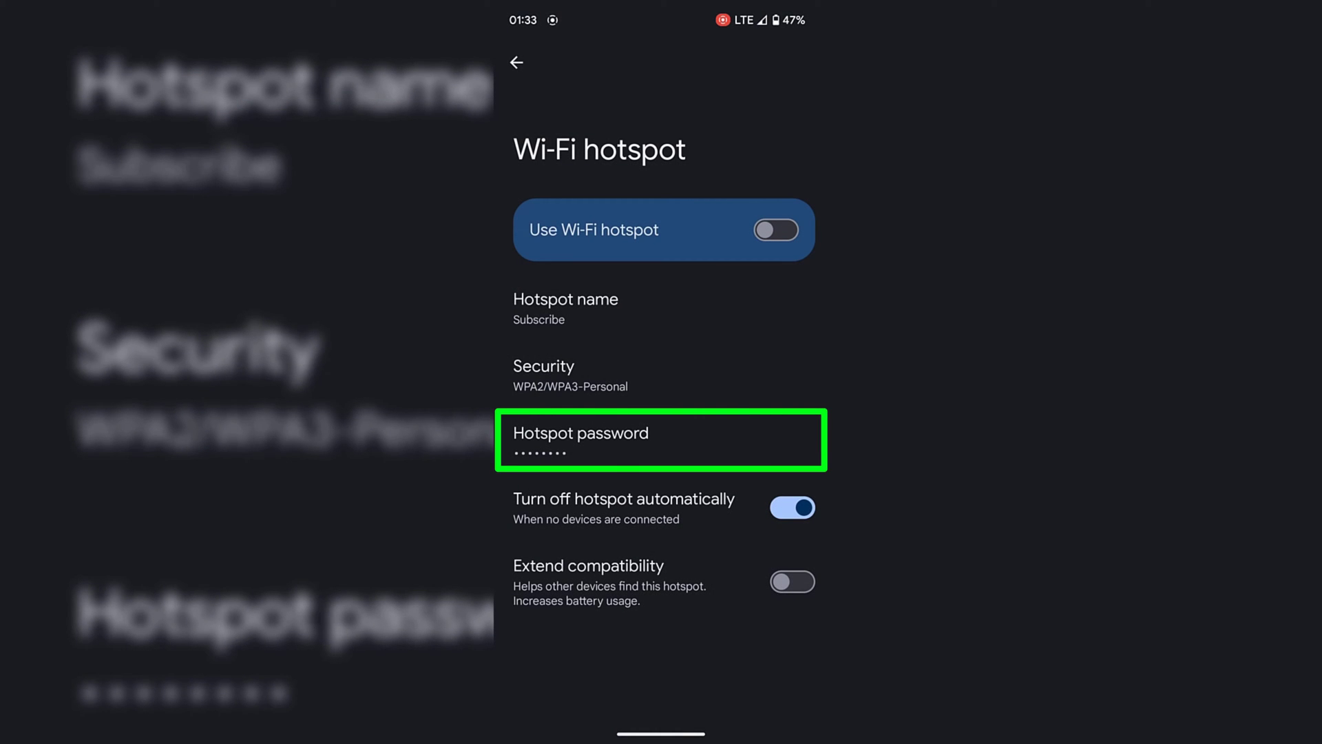
pyautogui.click(607, 435)
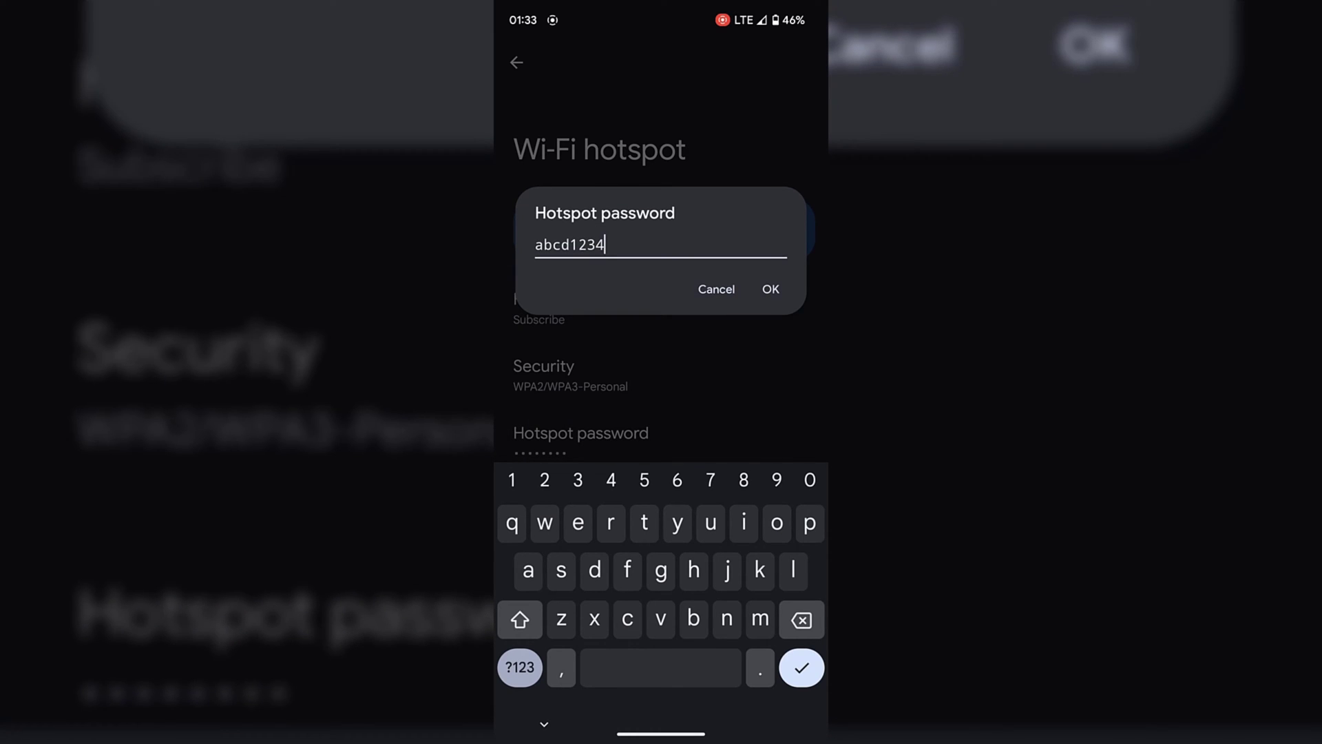
pyautogui.press('BackSpace')
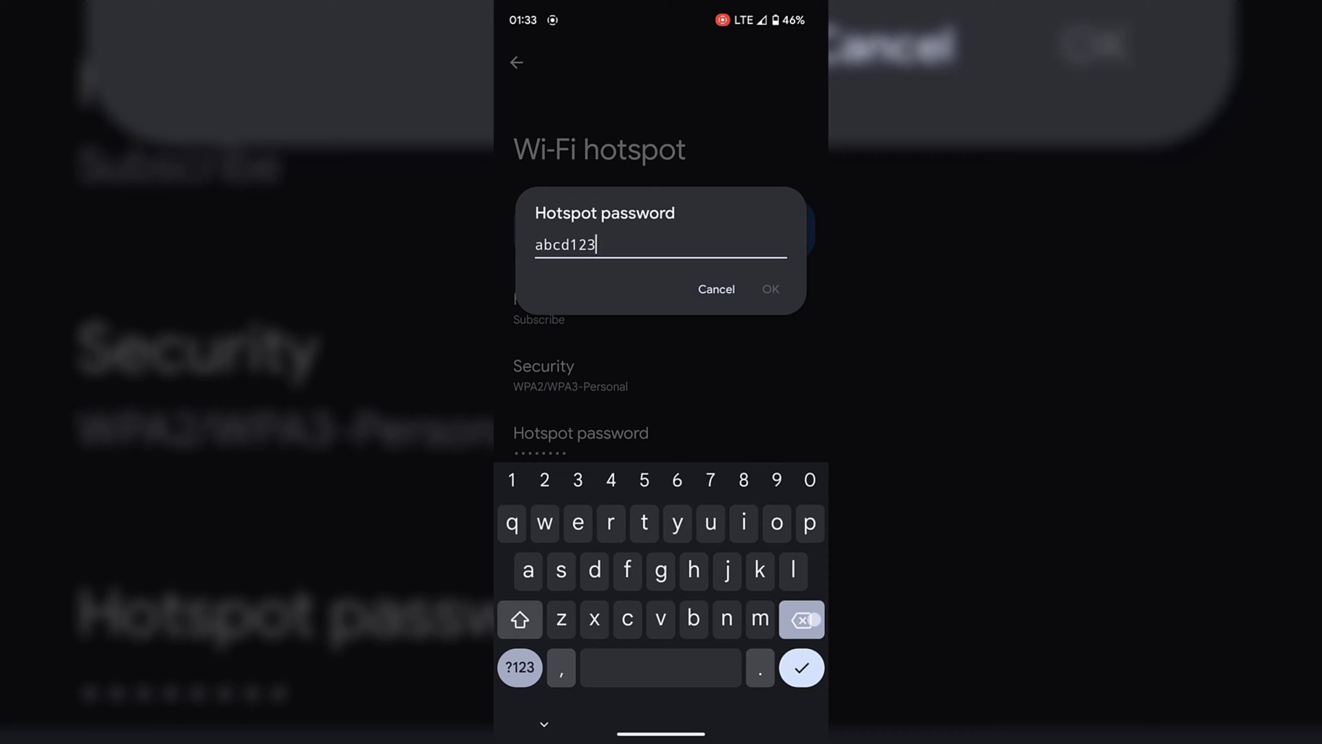
pyautogui.press('BackSpace')
pyautogui.press('BackSpace')
pyautogui.press('BackSpace')
pyautogui.write('pa')
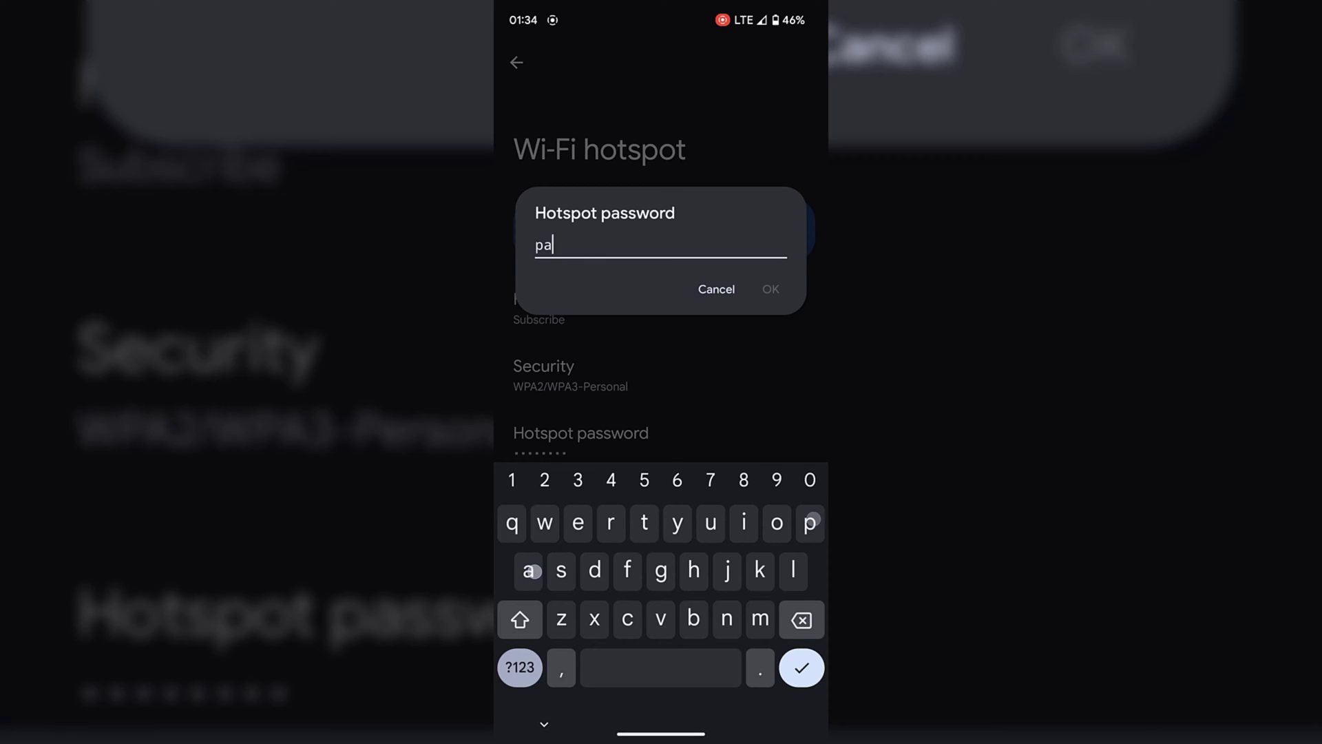
pyautogui.write('ssword')
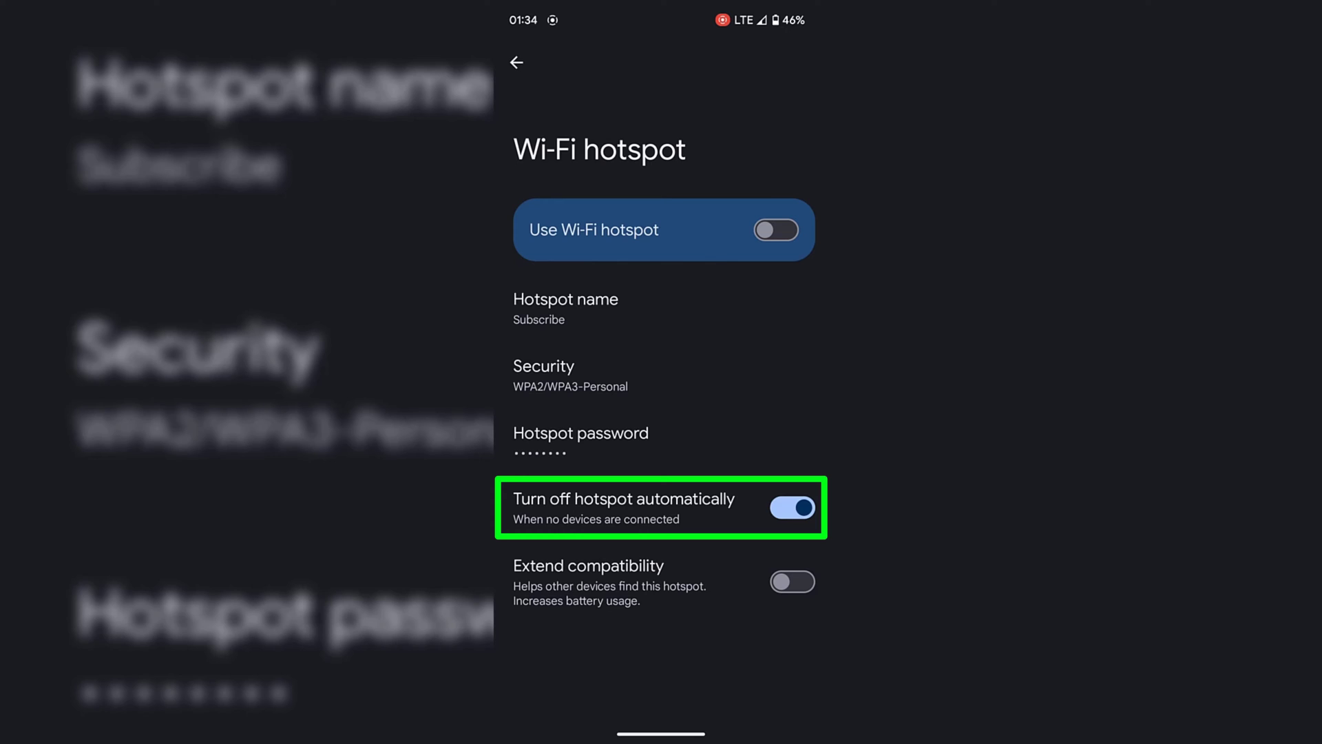
pyautogui.click(793, 508)
pyautogui.click(792, 508)
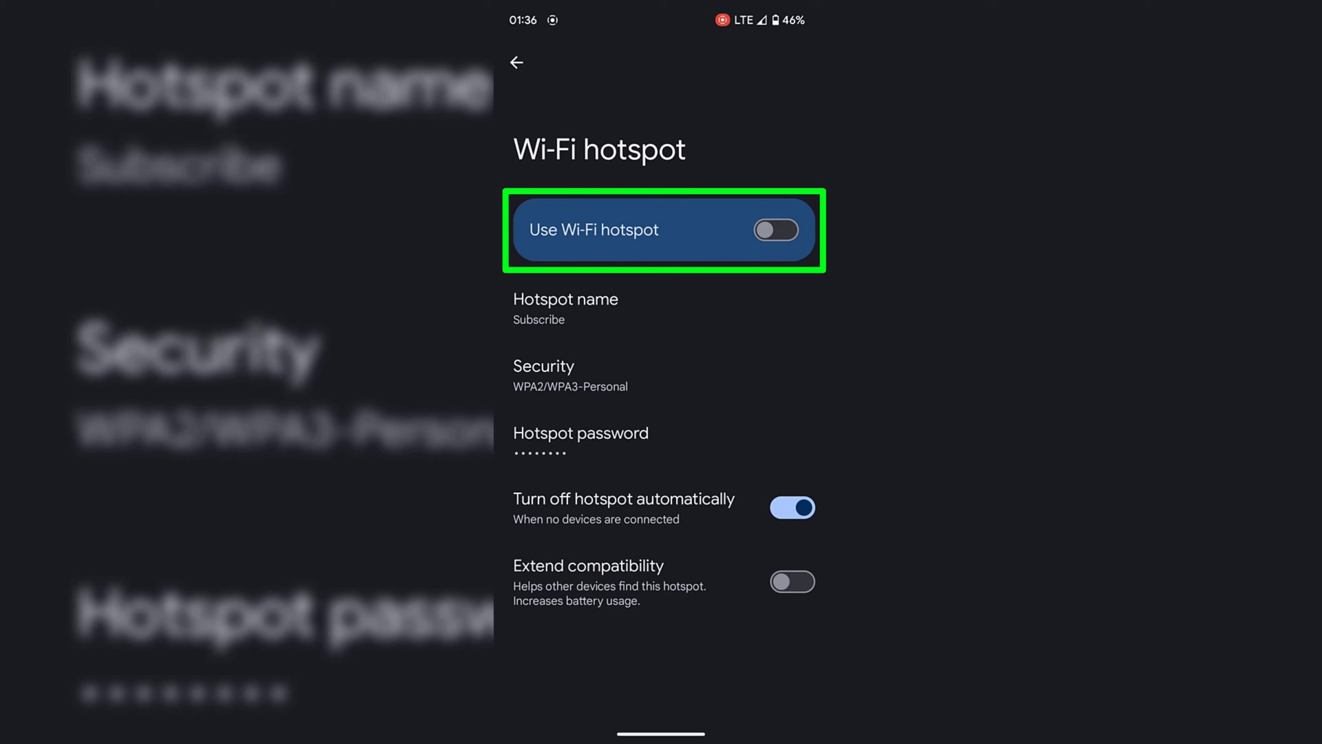
# Turn on the Subscribe hotspot and display its sharing QR code
pyautogui.click(776, 230)
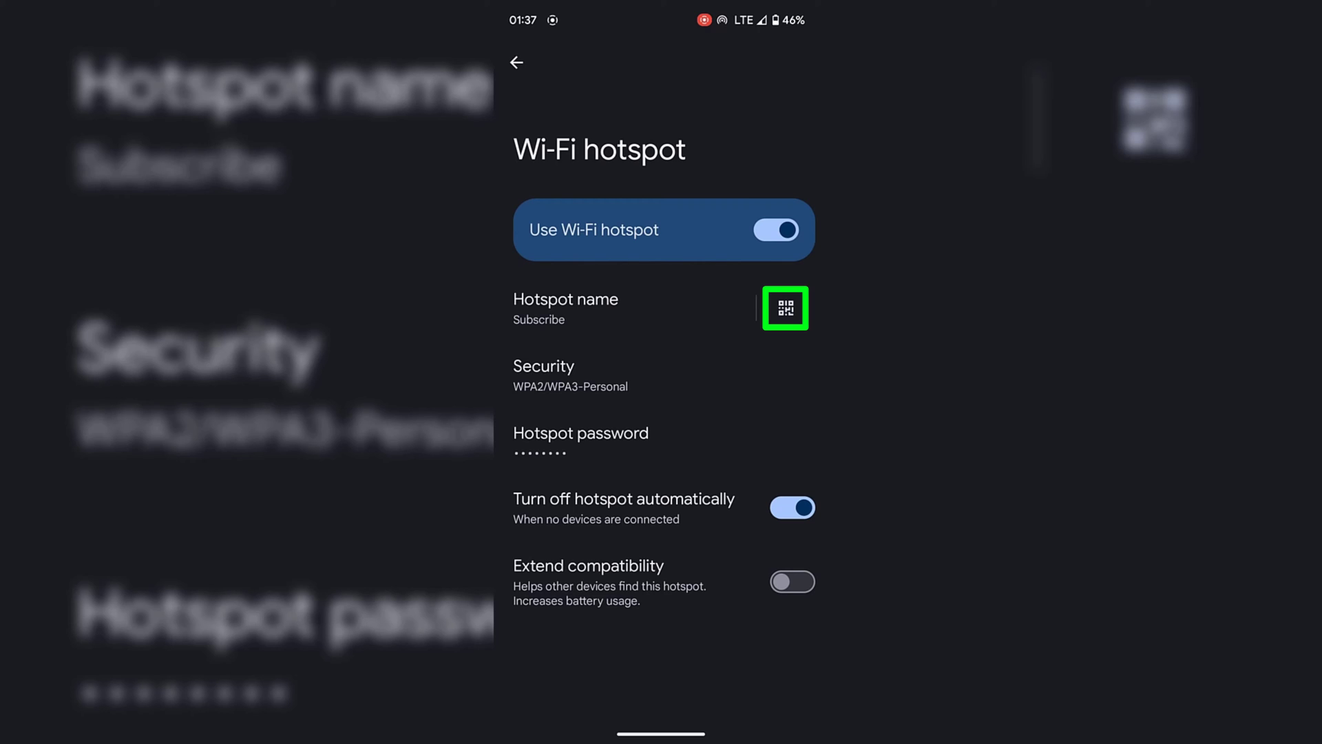
pyautogui.click(786, 308)
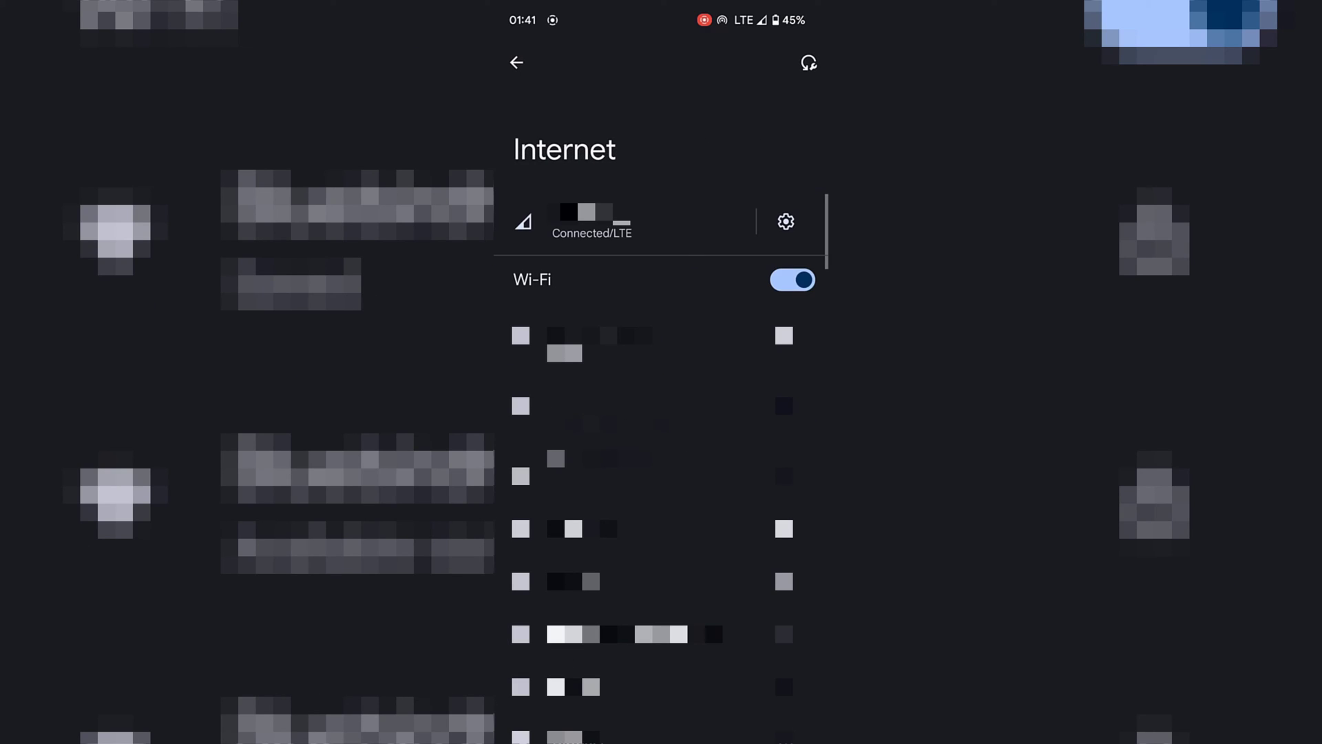
# Scroll down the Internet page's list of nearby Wi-Fi networks
pyautogui.scroll(-10, 662, 413)
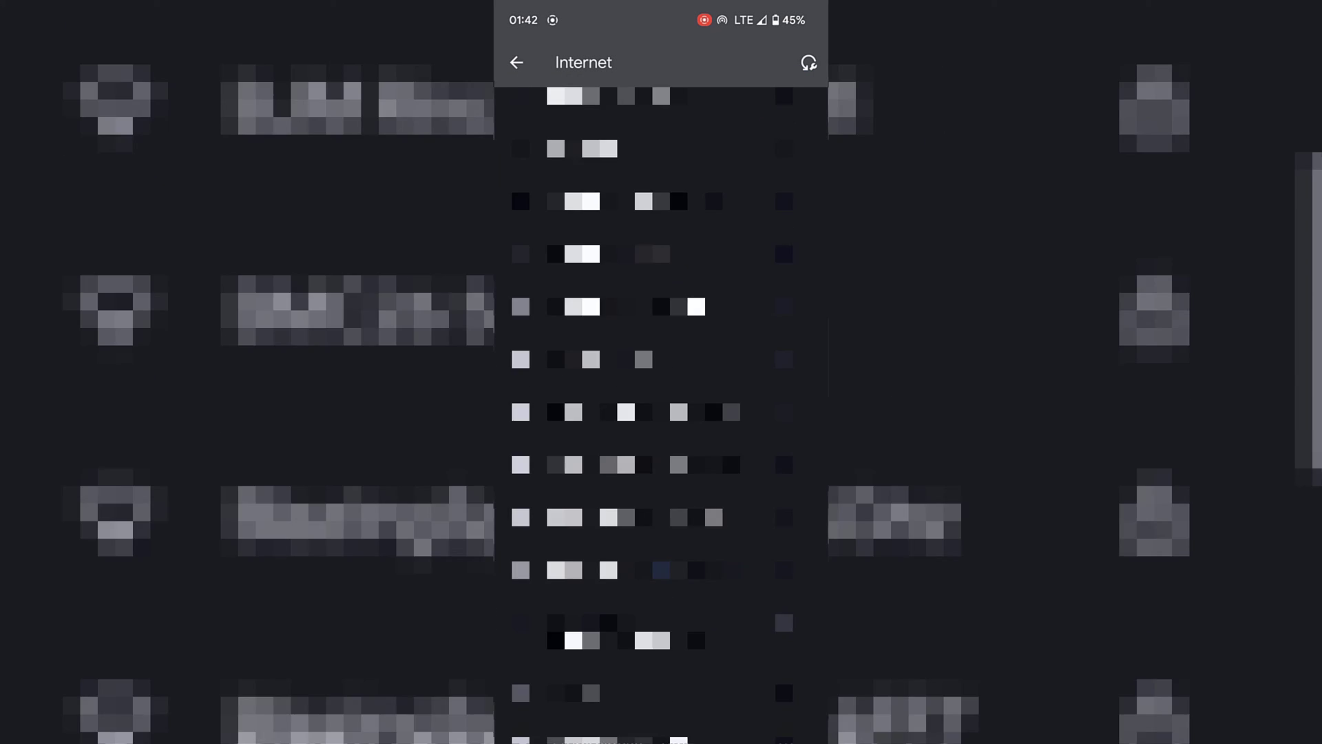